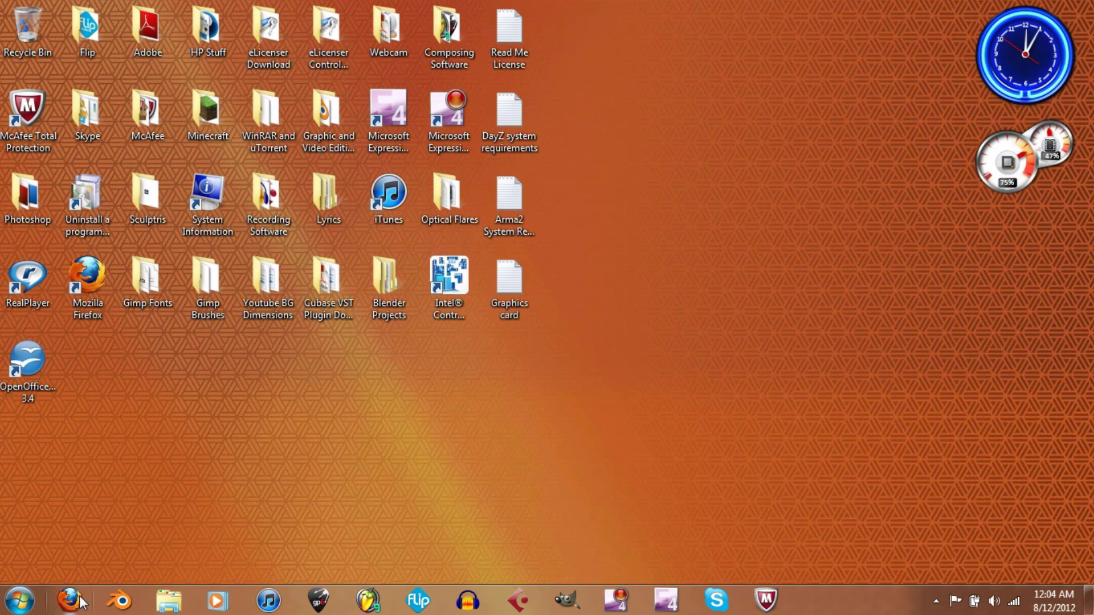
Launch Cubase LE 5 and open the recent project 'New Song by Parallax lead only.cpr'
left_click(516, 603)
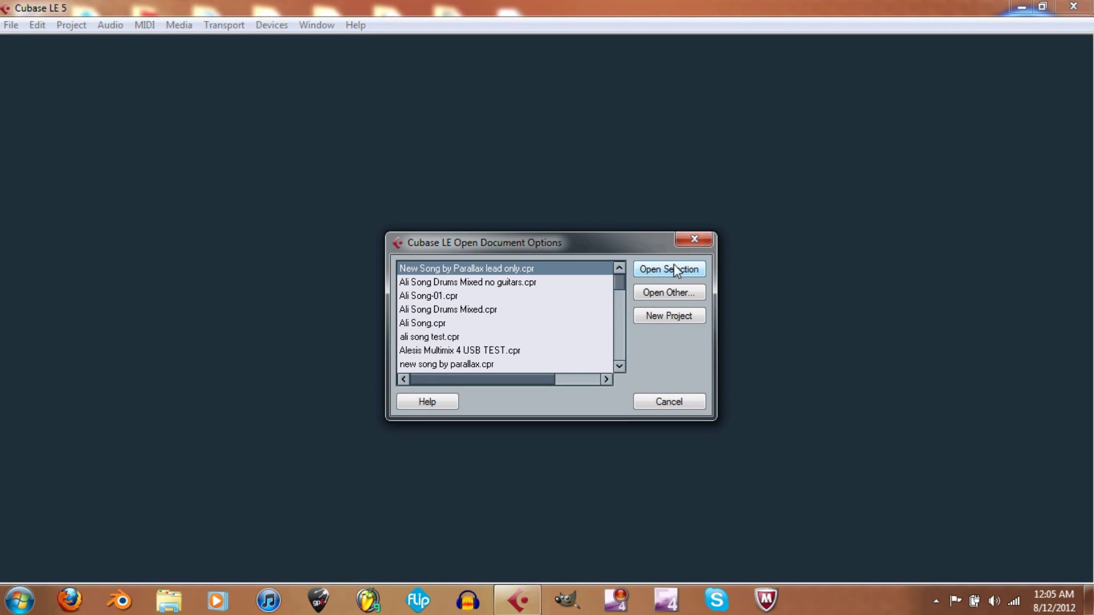
left_click(674, 272)
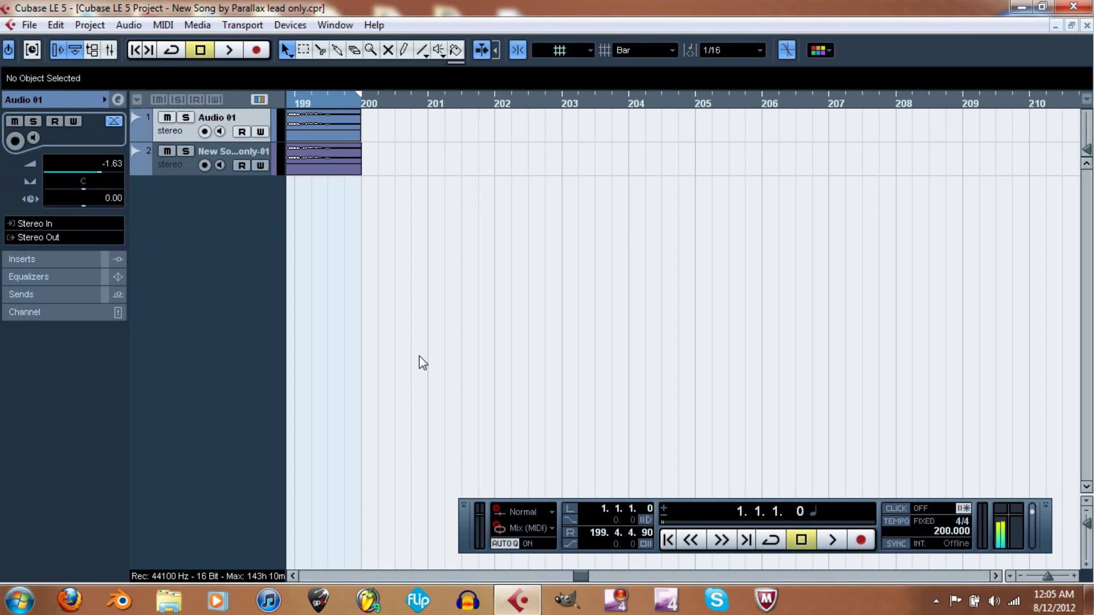
Scroll the arrangement back to bar 1, then jump the project cursor to the project end
left_click_drag(582, 576, 308, 575)
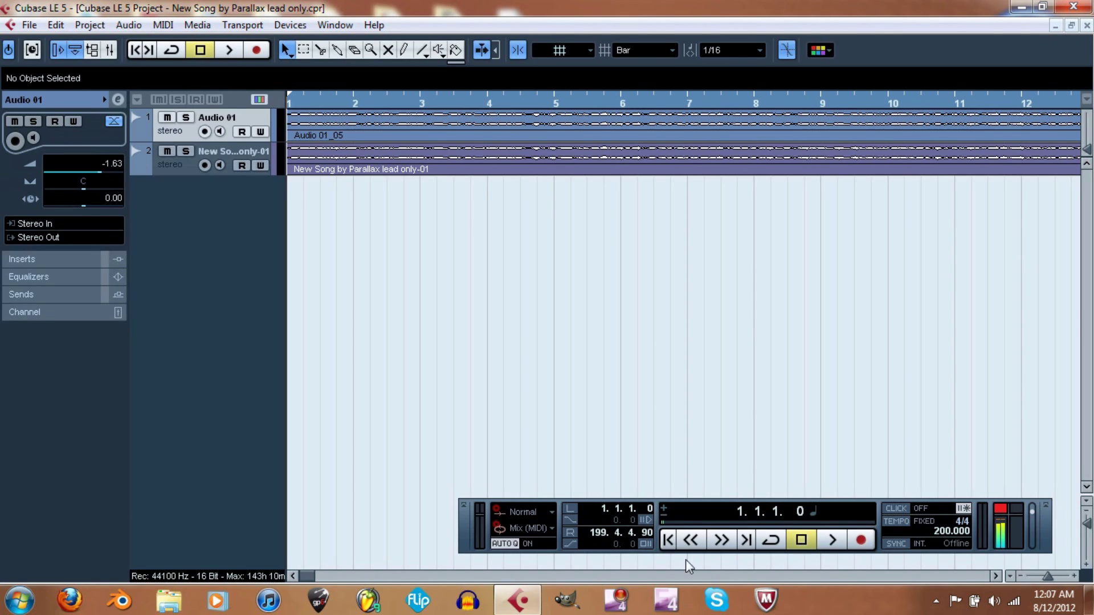
left_click(750, 541)
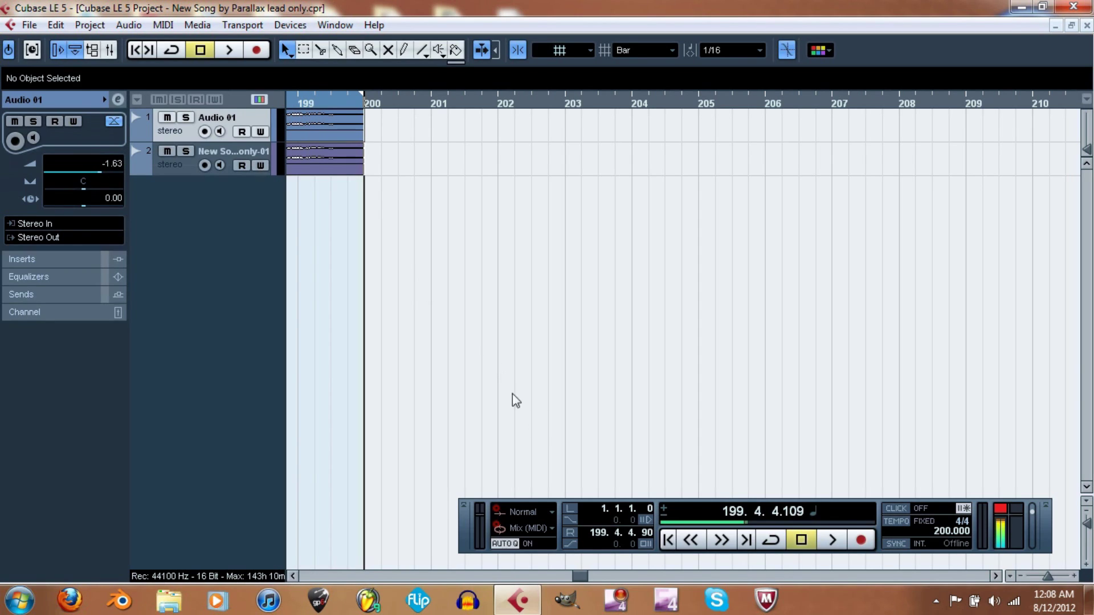
Scroll the arrangement view back toward the project start
left_click_drag(579, 578, 306, 575)
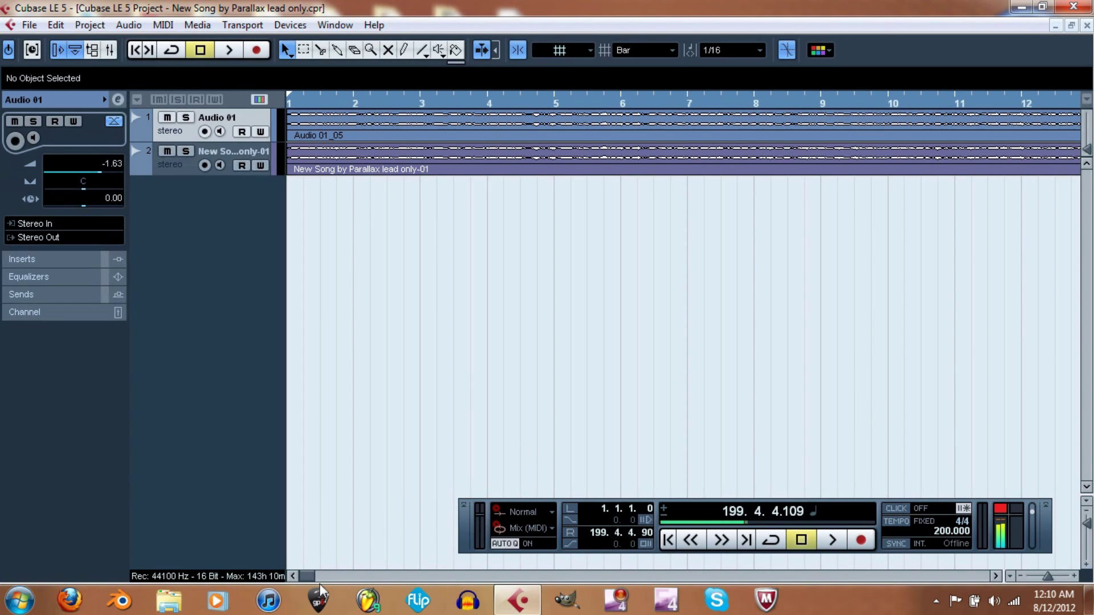
Scroll the arrangement to show both tracks' audio around bars 72–83
left_click_drag(306, 577, 408, 556)
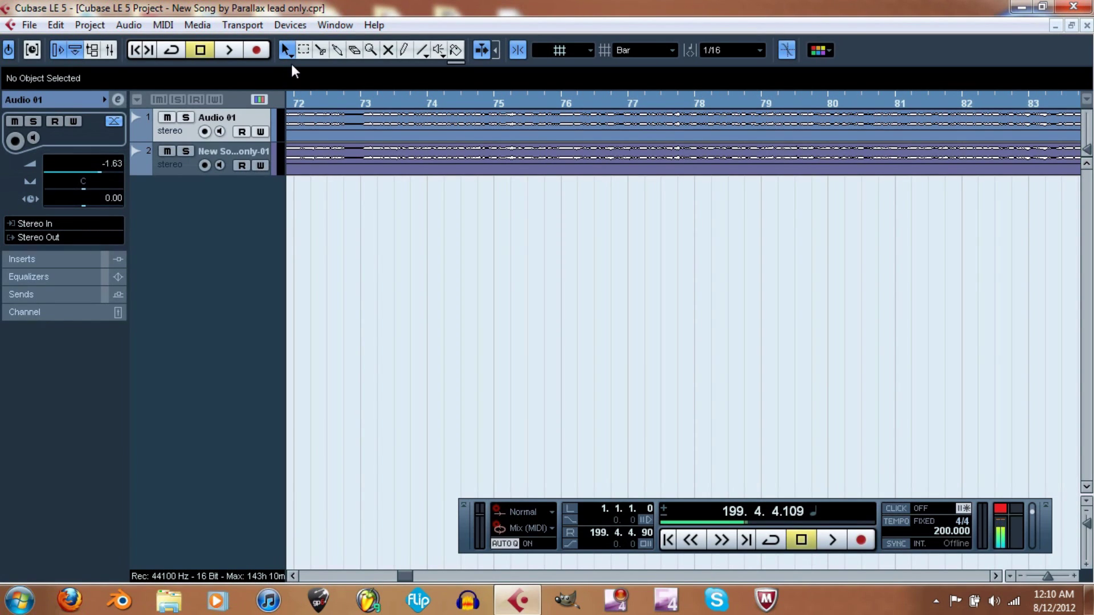
left_click(290, 26)
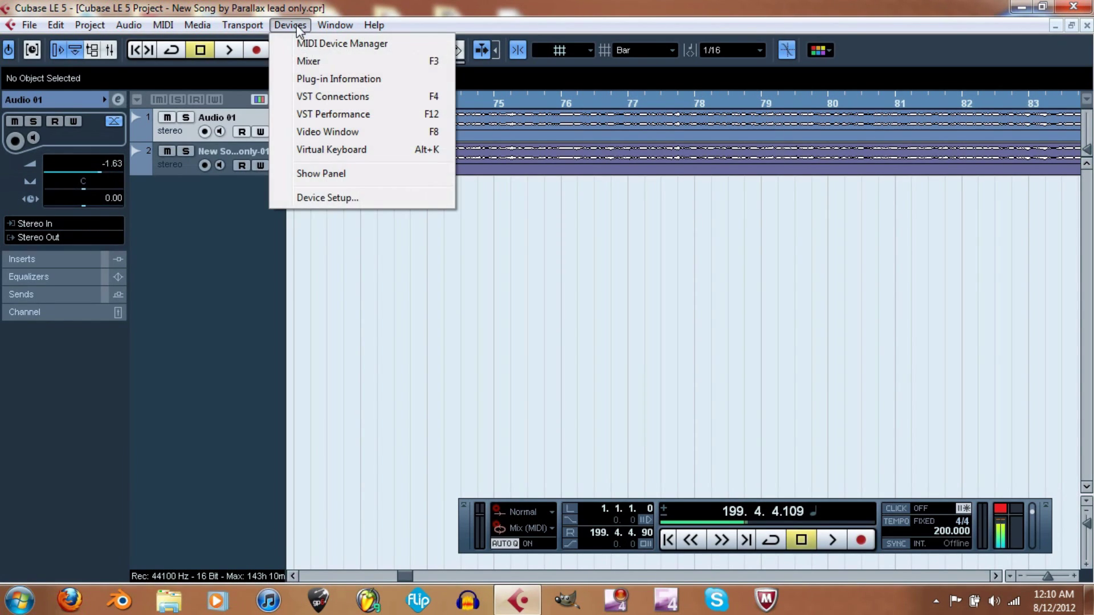
left_click(323, 199)
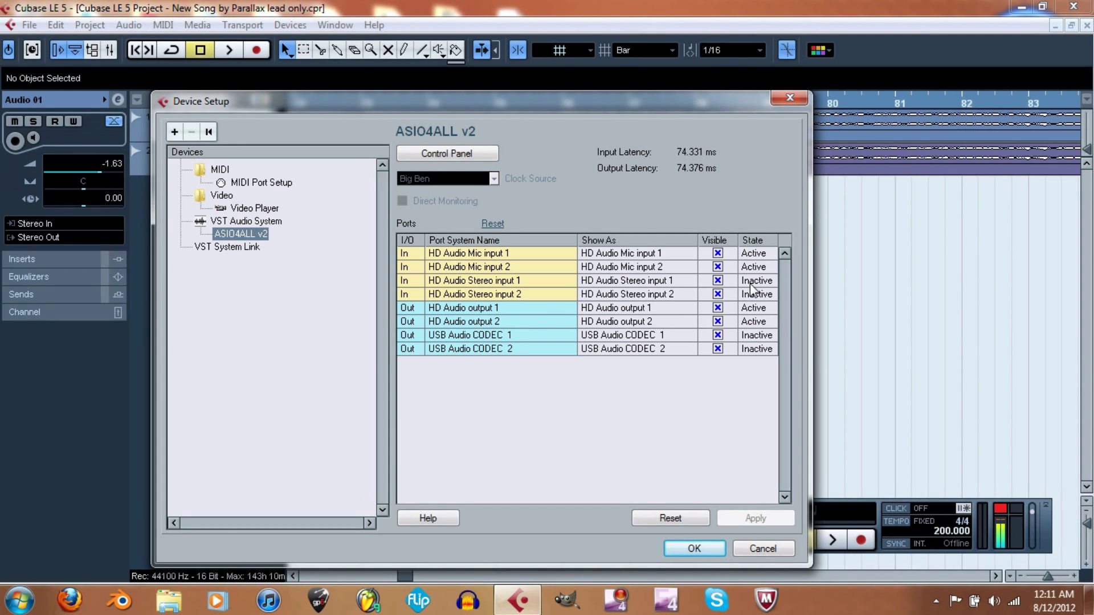
left_click(763, 548)
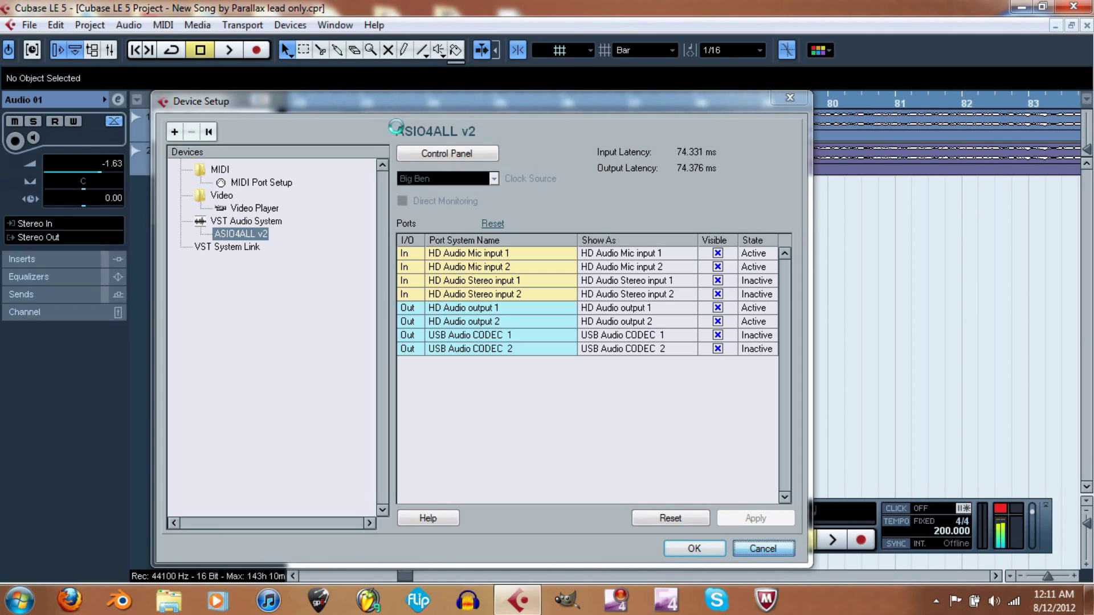
left_click(293, 26)
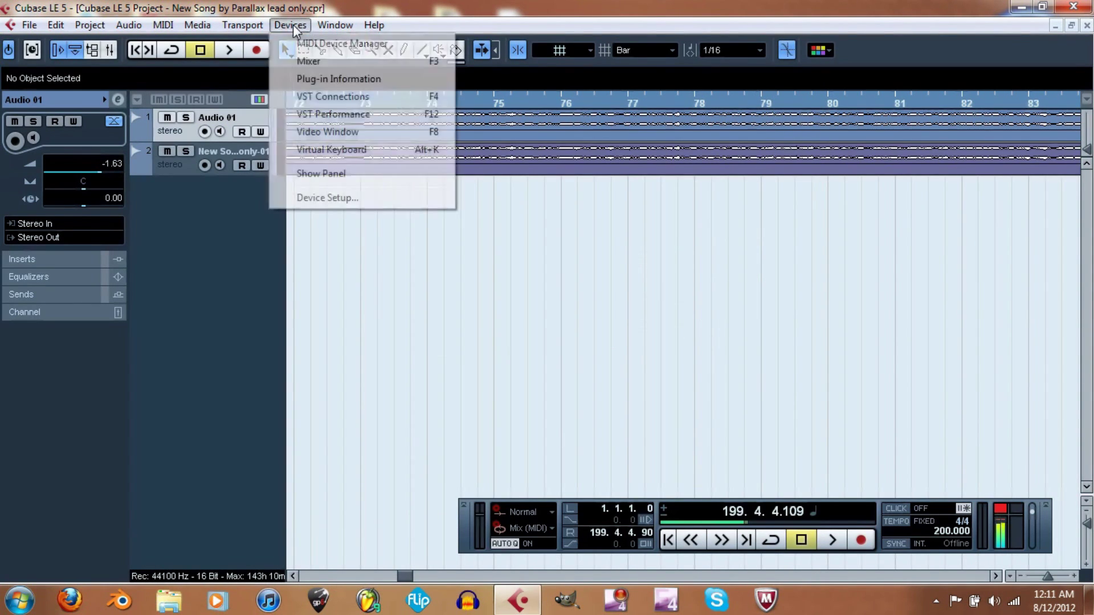
left_click(362, 97)
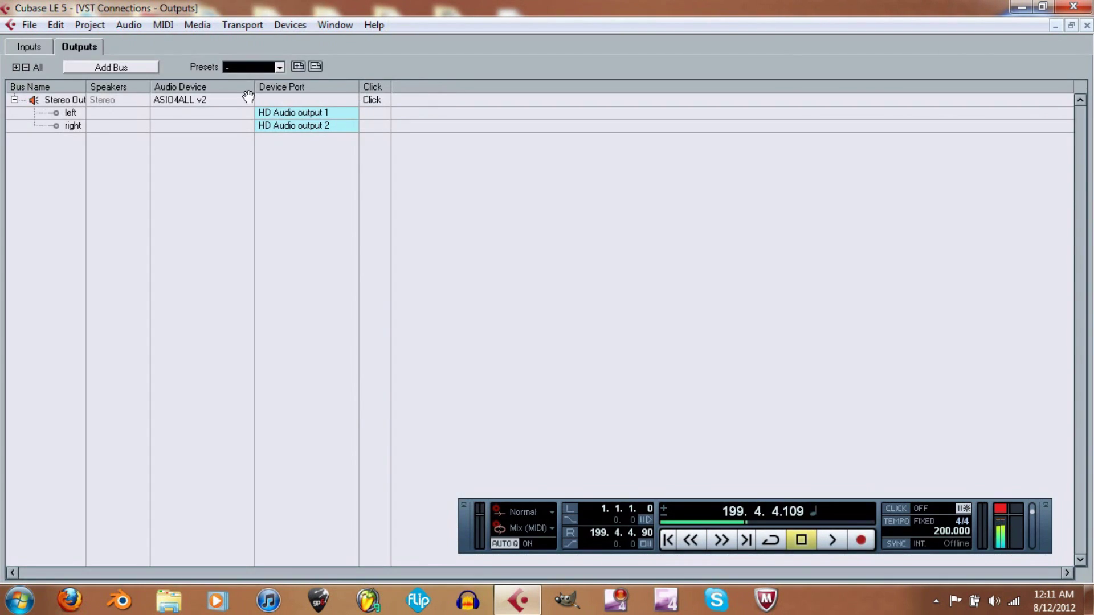
left_click(45, 49)
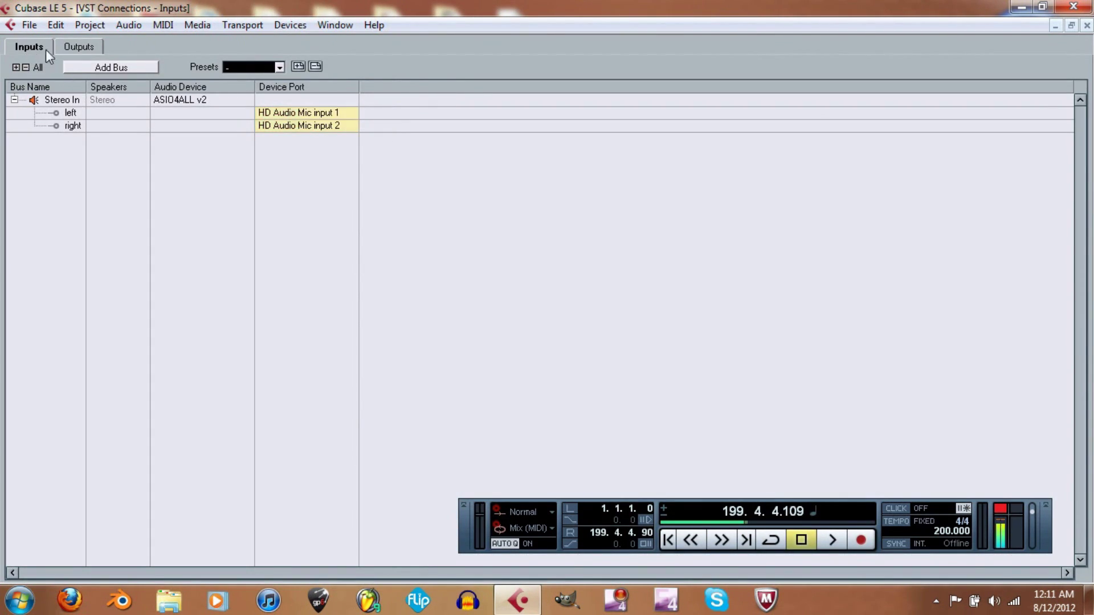
left_click(283, 112)
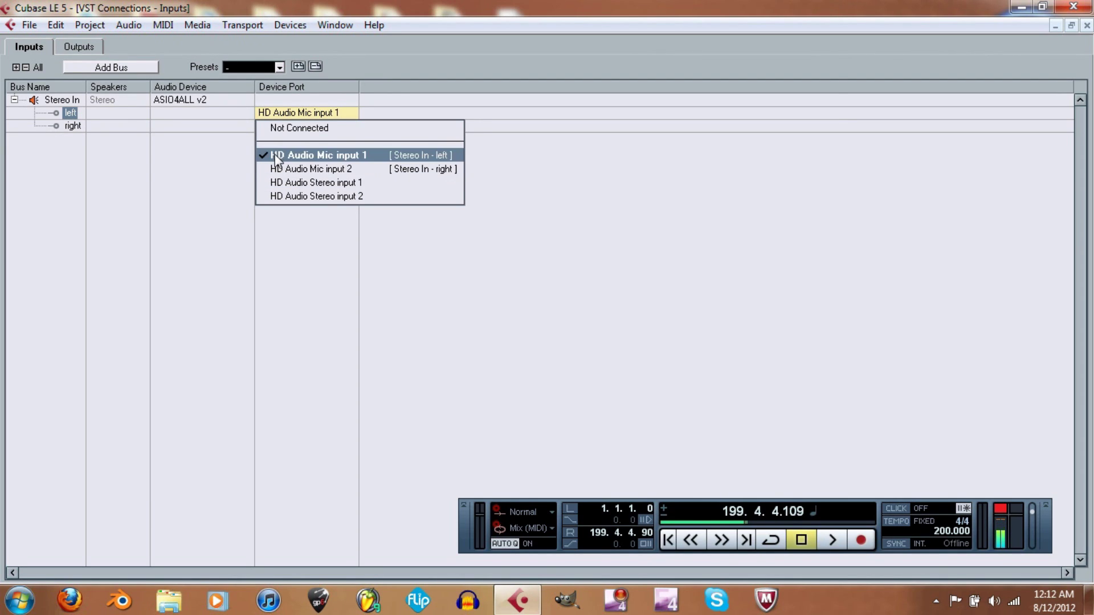
left_click(104, 57)
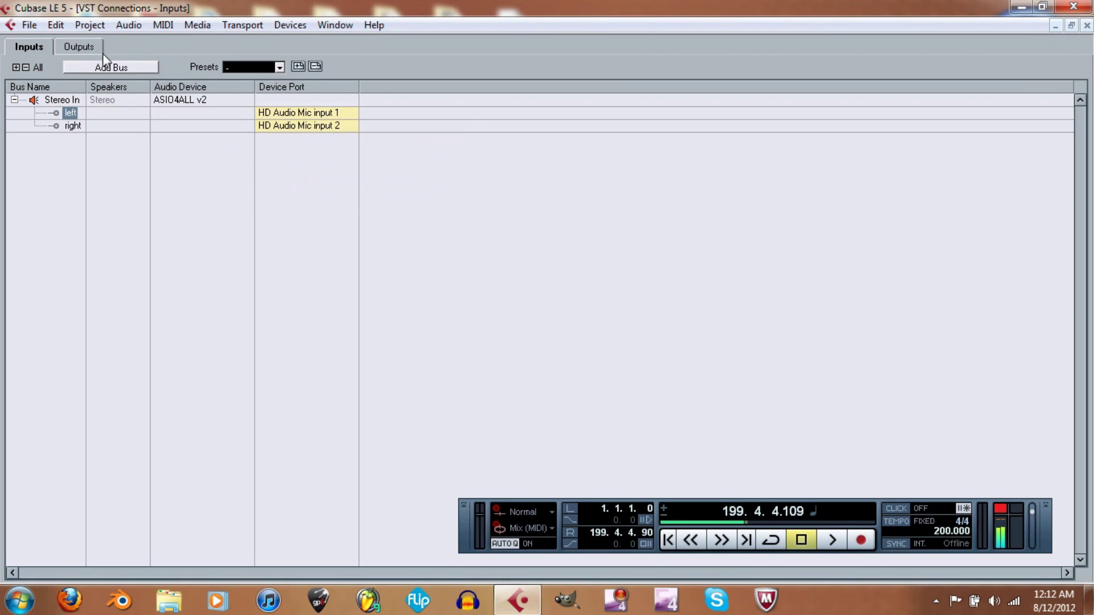
left_click(93, 52)
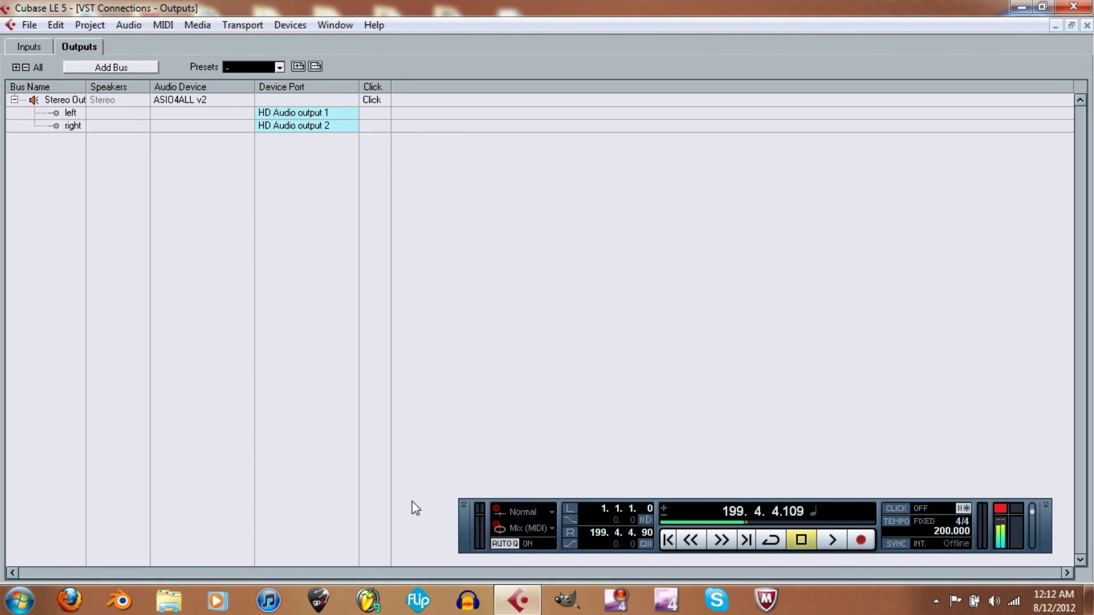
left_click(335, 113)
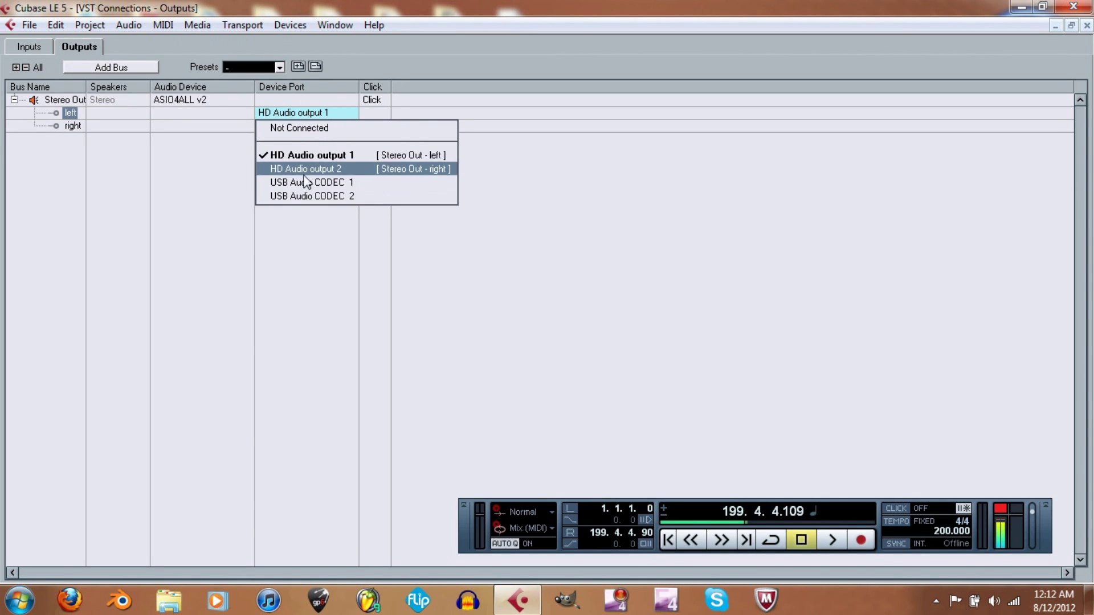
left_click(171, 178)
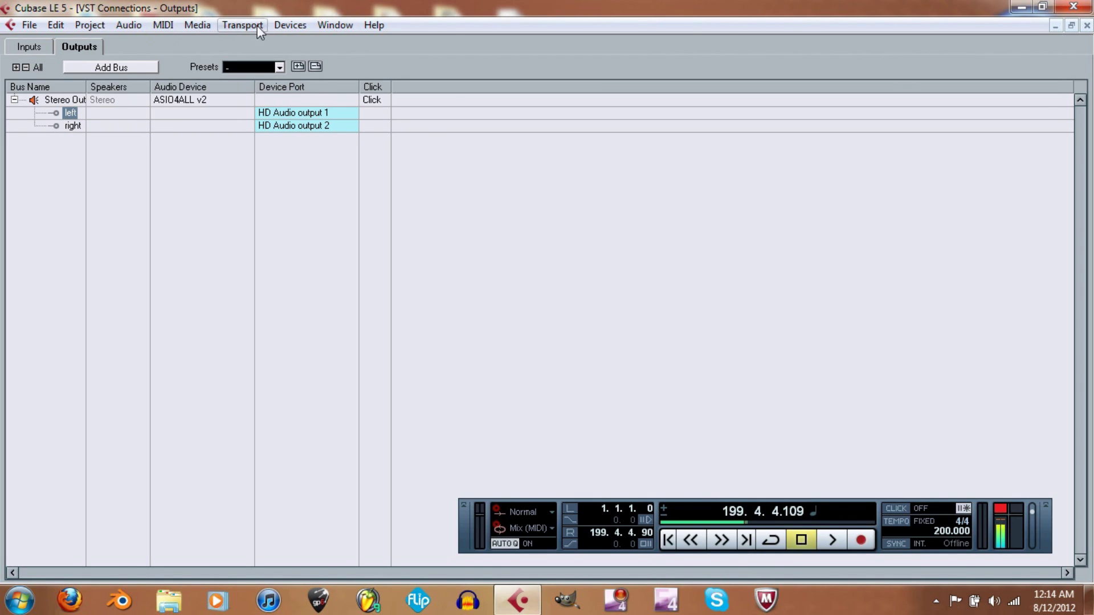
left_click(276, 24)
Show the VST Connections Inputs tab, with Stereo In on HD Audio Mic inputs 1 and 2
left_click(165, 167)
left_click(29, 47)
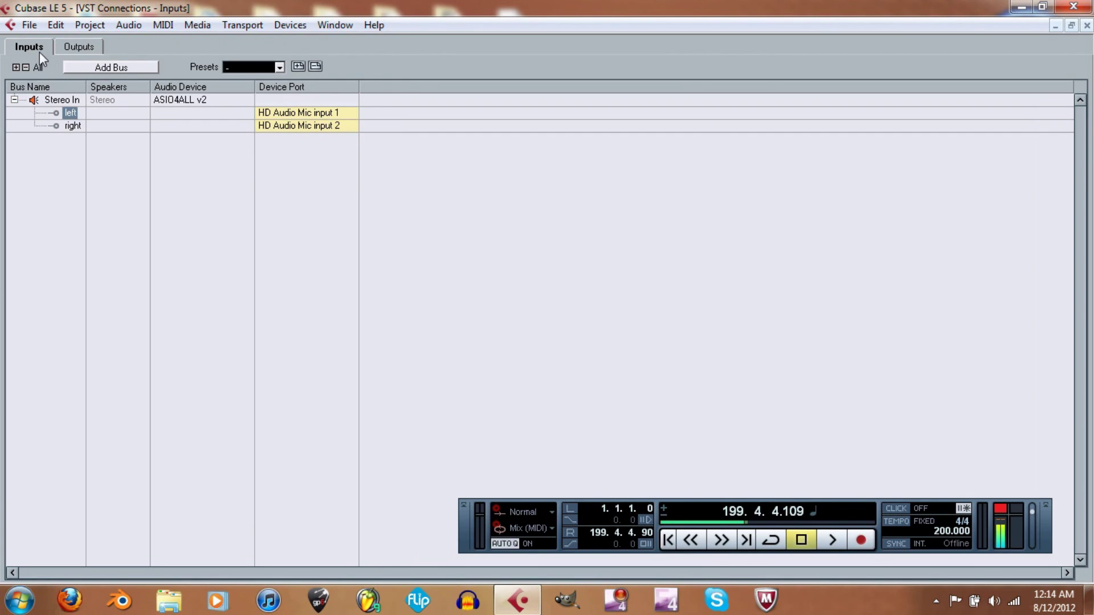
left_click(288, 25)
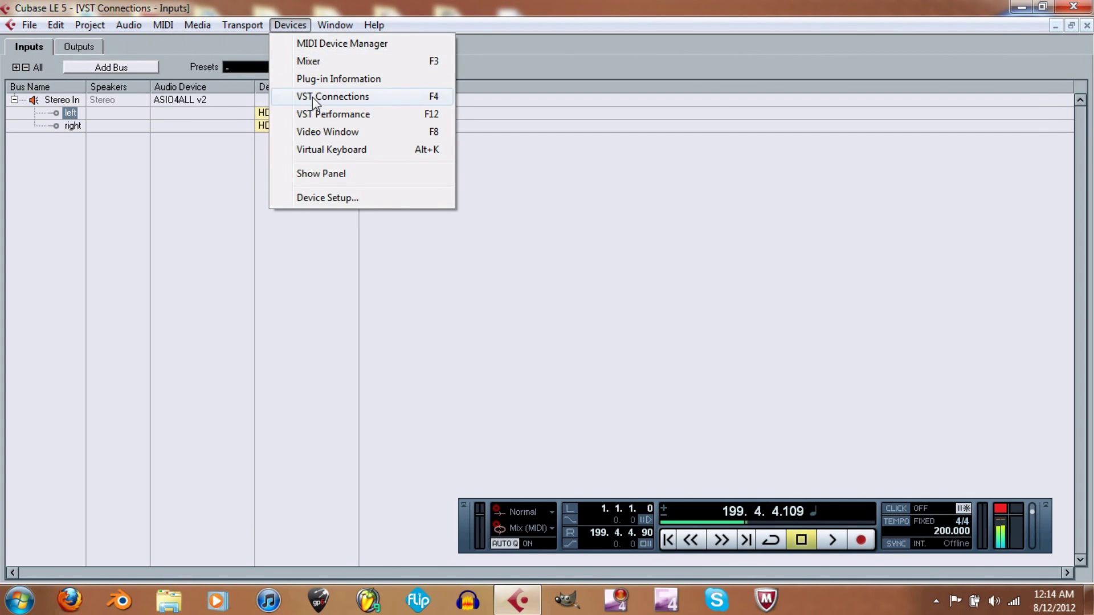
left_click(165, 171)
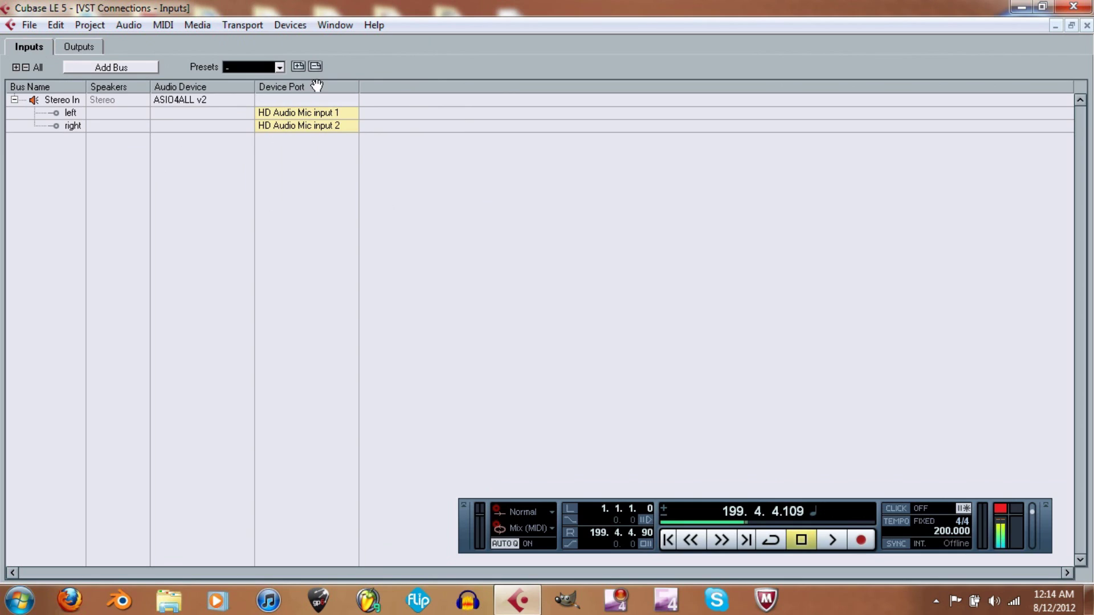
Check the left input's port is HD Audio Mic input 1, leave it unchanged, and close VST Connections
left_click(318, 113)
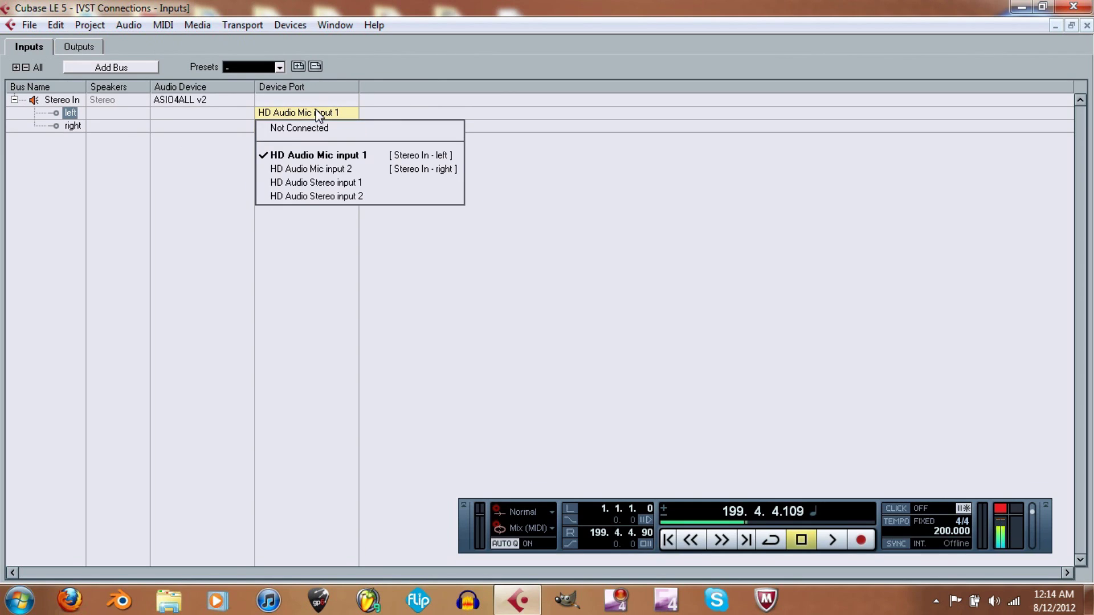
left_click(231, 170)
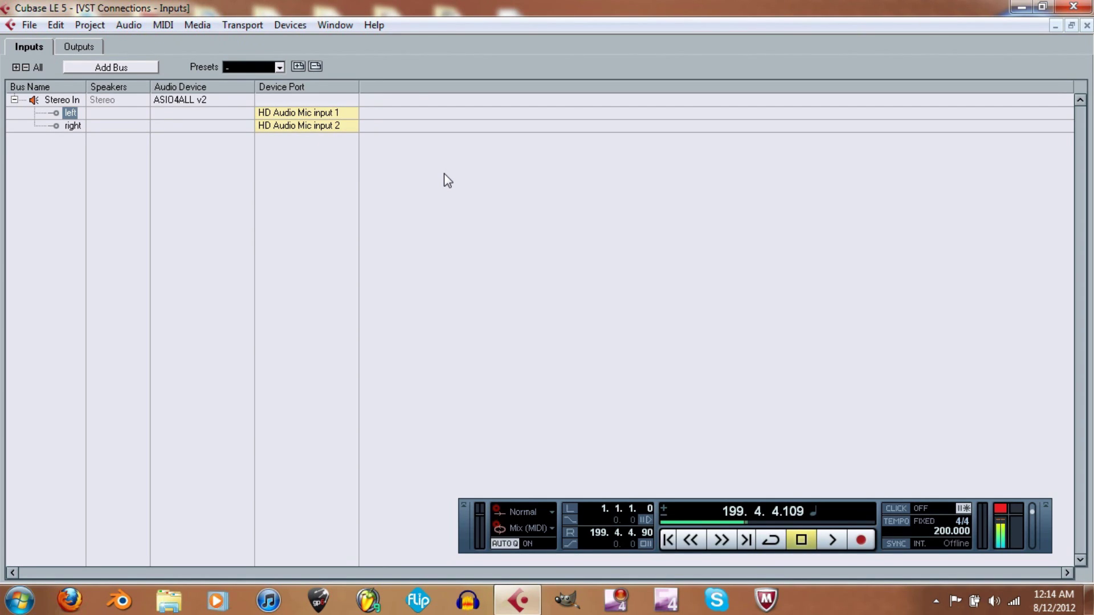
left_click(1087, 26)
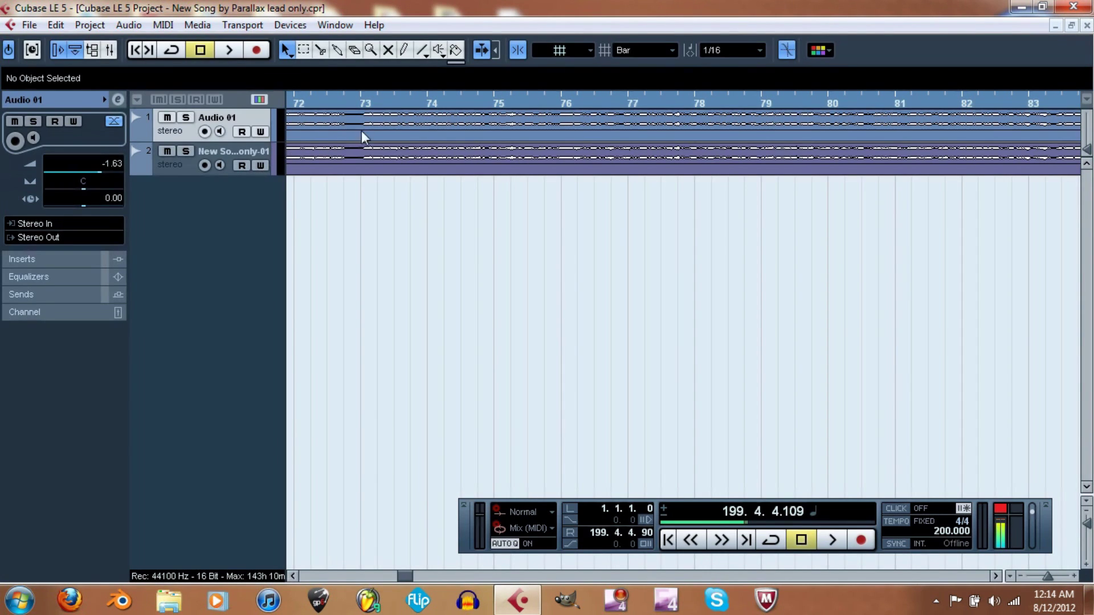
Check the Audio > Process submenu while no event is selected
left_click(134, 25)
mouse_move(197, 44)
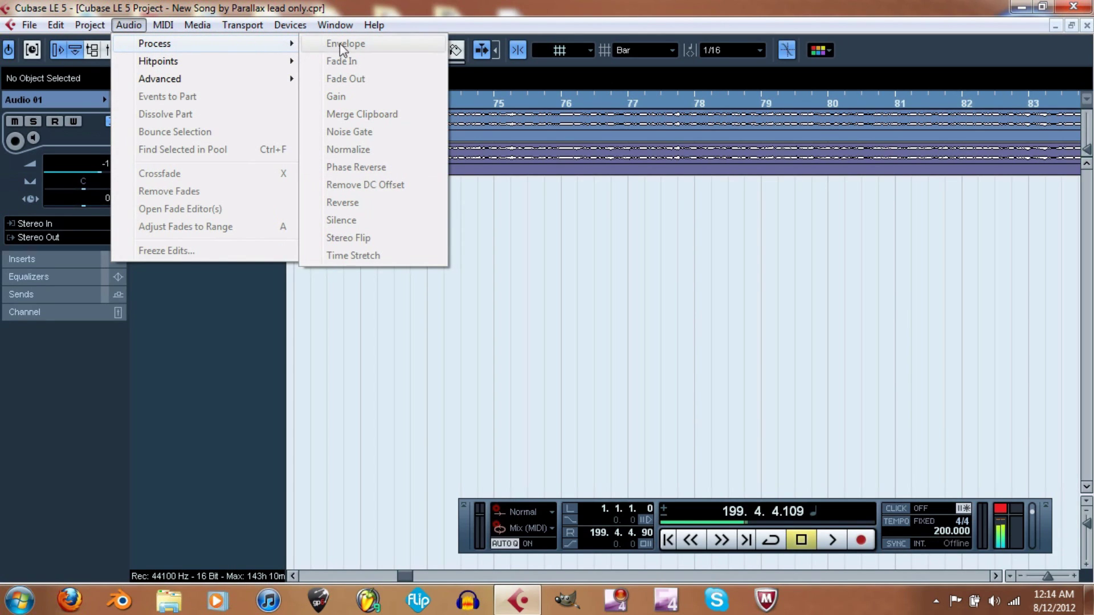
left_click(377, 271)
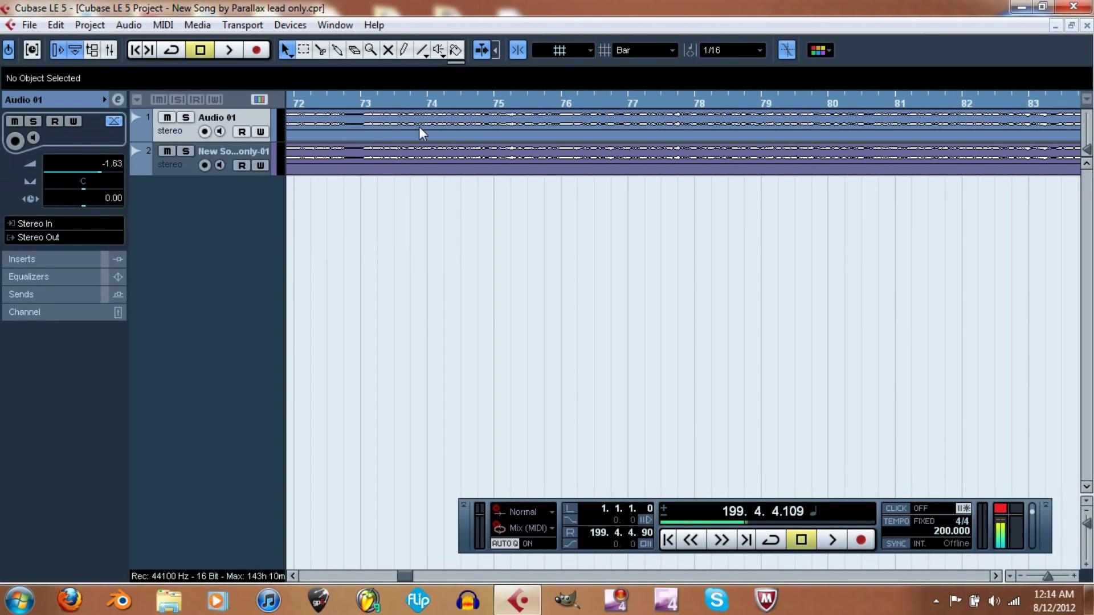
Select the Audio 01_05 event on track 1 and confirm Audio > Process is now enabled
left_click(418, 126)
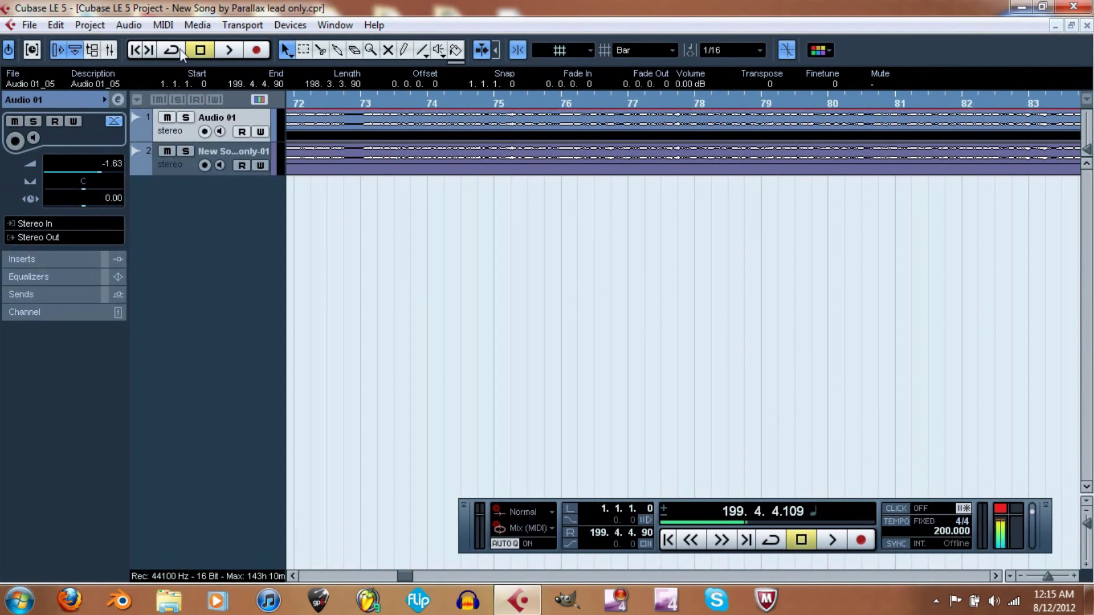
left_click(129, 24)
mouse_move(169, 48)
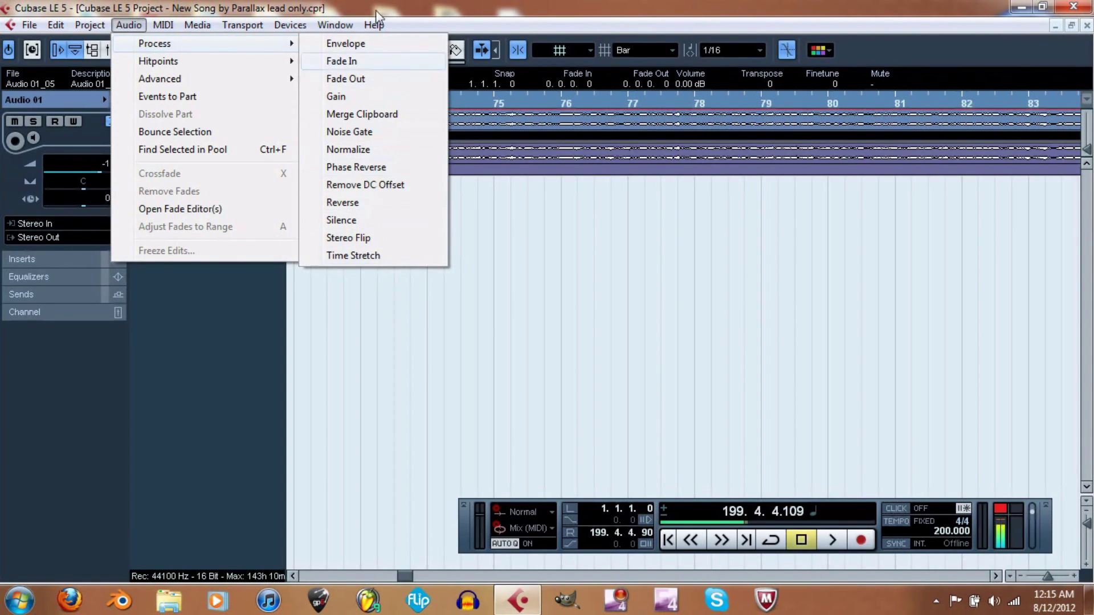
left_click(542, 7)
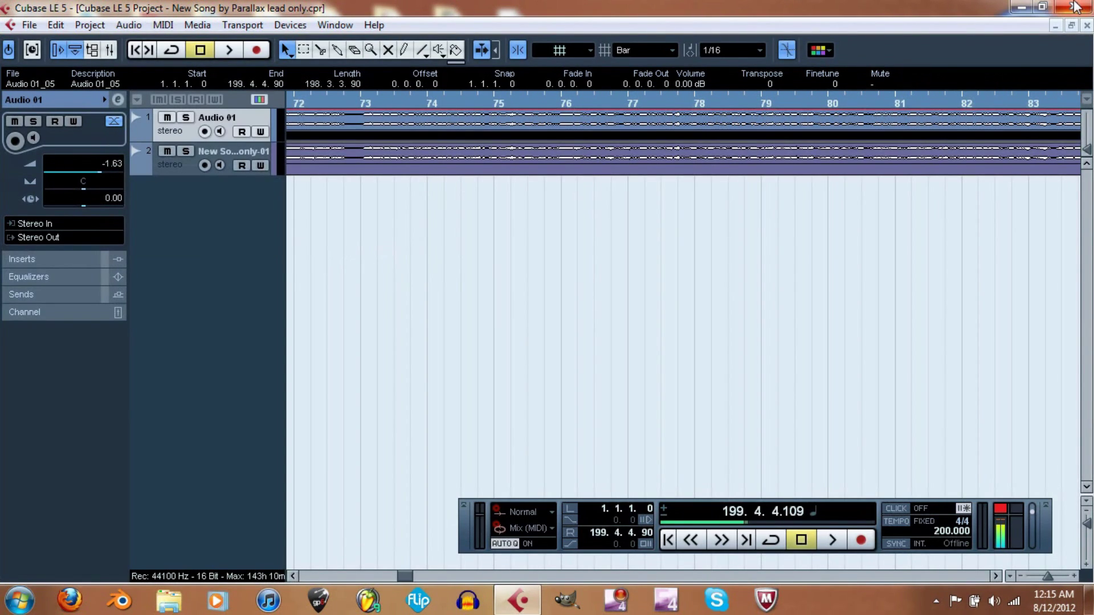